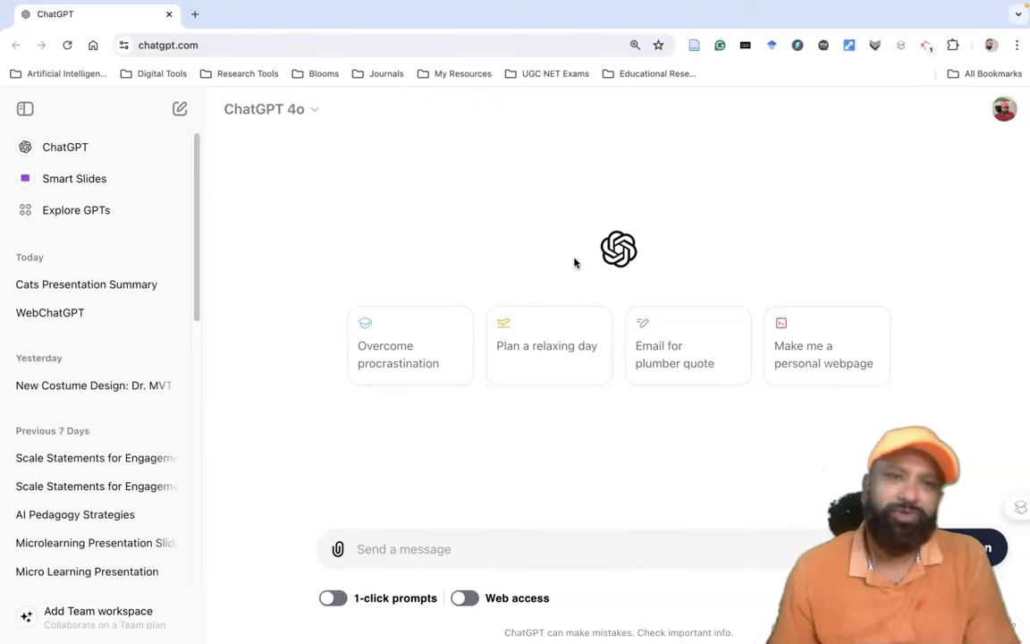
Search Google for 'smart slides chatgpt plugin' in a new browser tab.
click(195, 14)
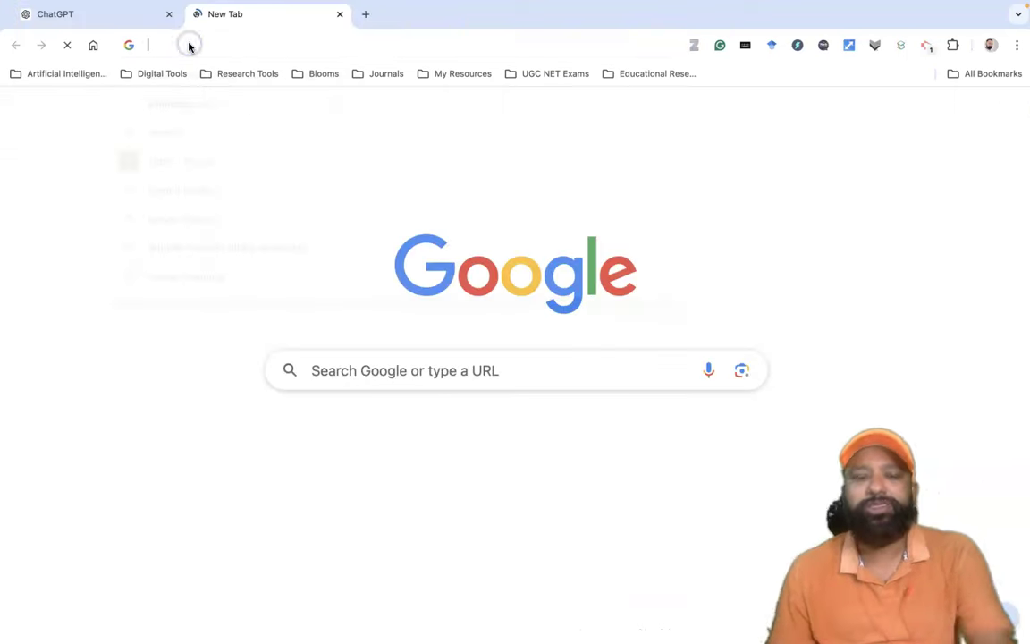
text(smart)
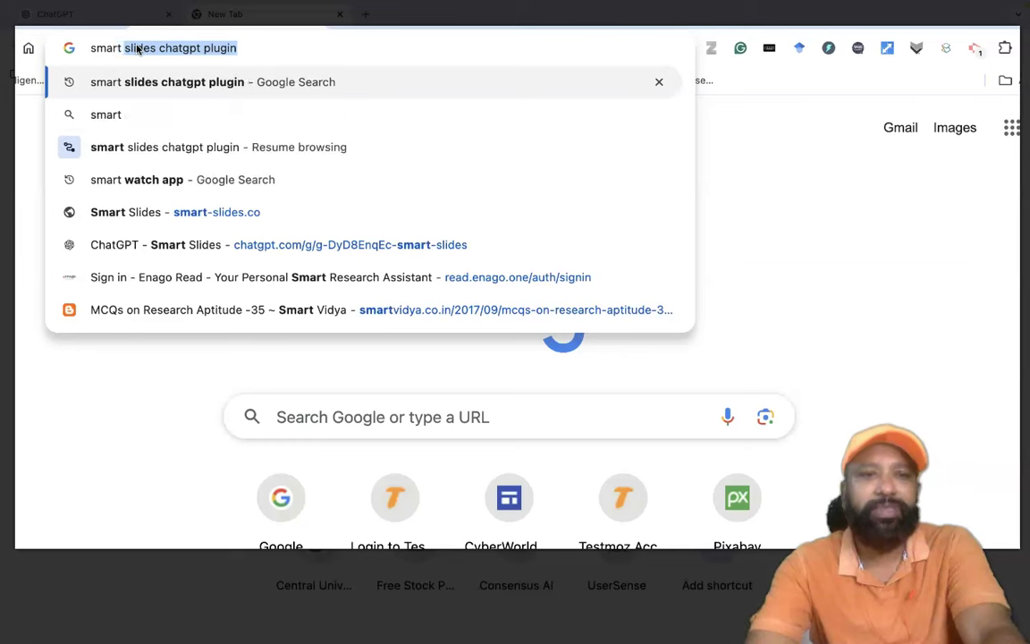
text( slides)
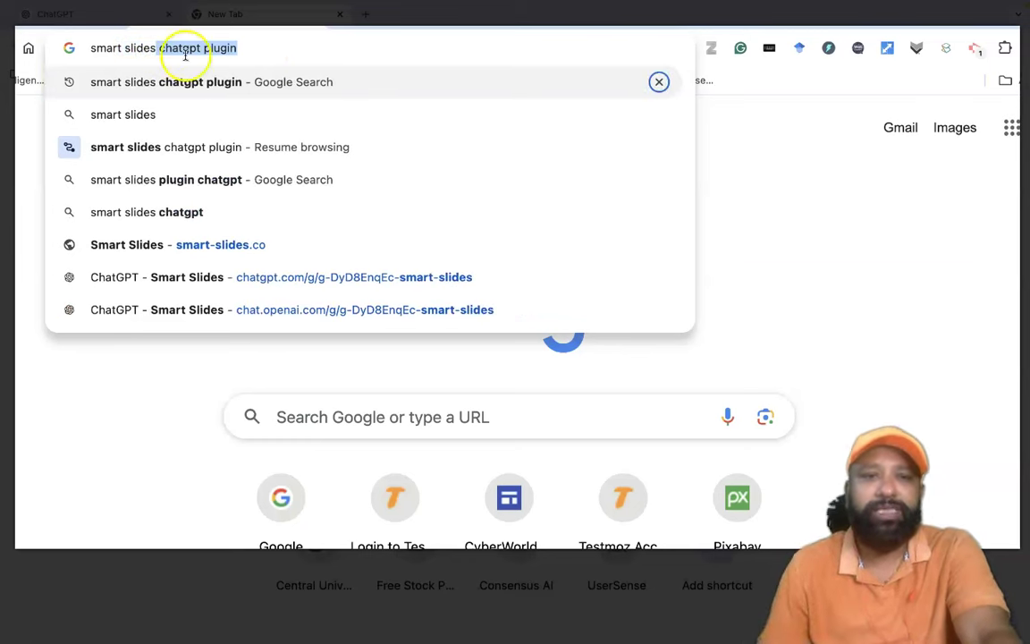
click(261, 50)
key(Return)
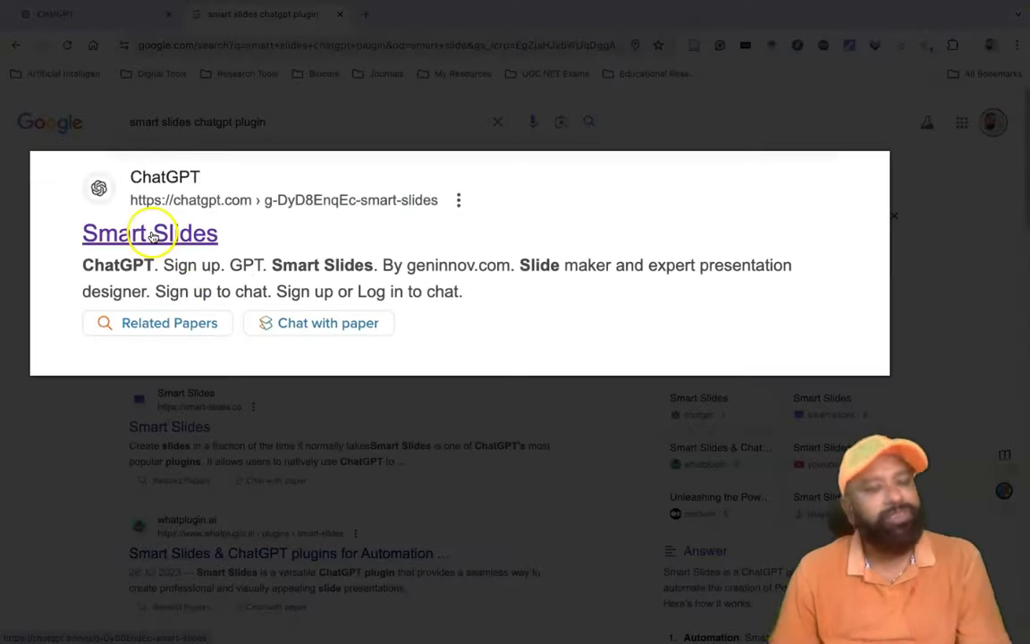
Open the Smart Slides GPT listing, then start a Smart Slides chat from the ChatGPT sidebar.
click(151, 234)
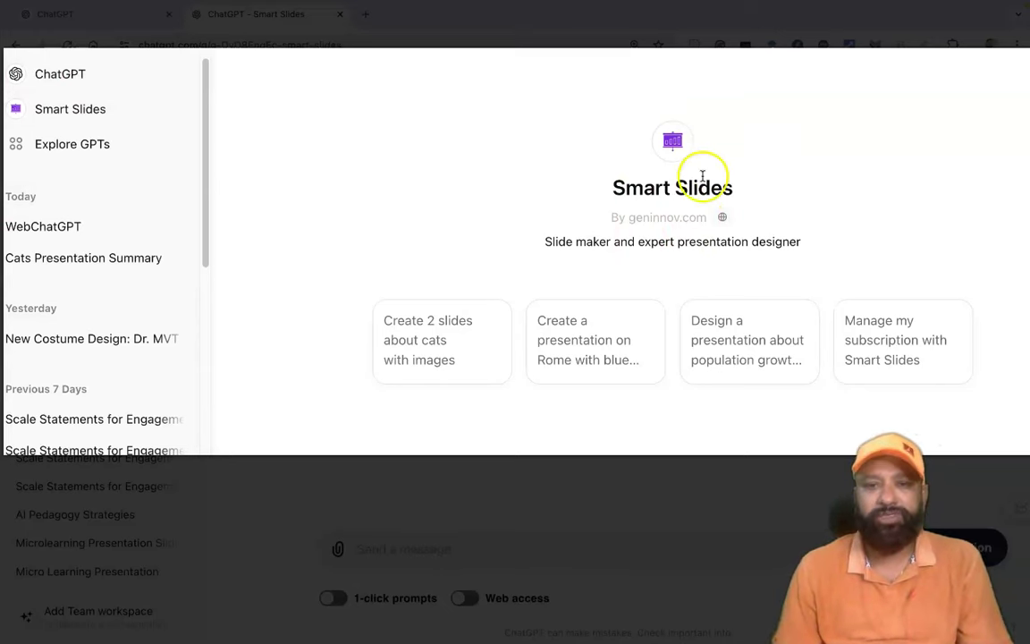
click(53, 76)
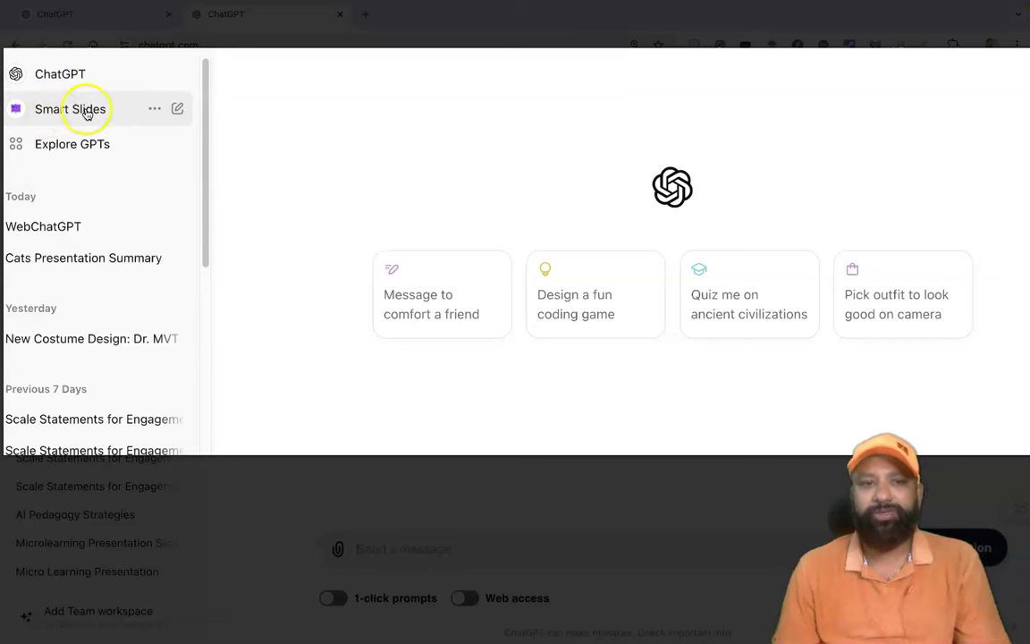
click(69, 115)
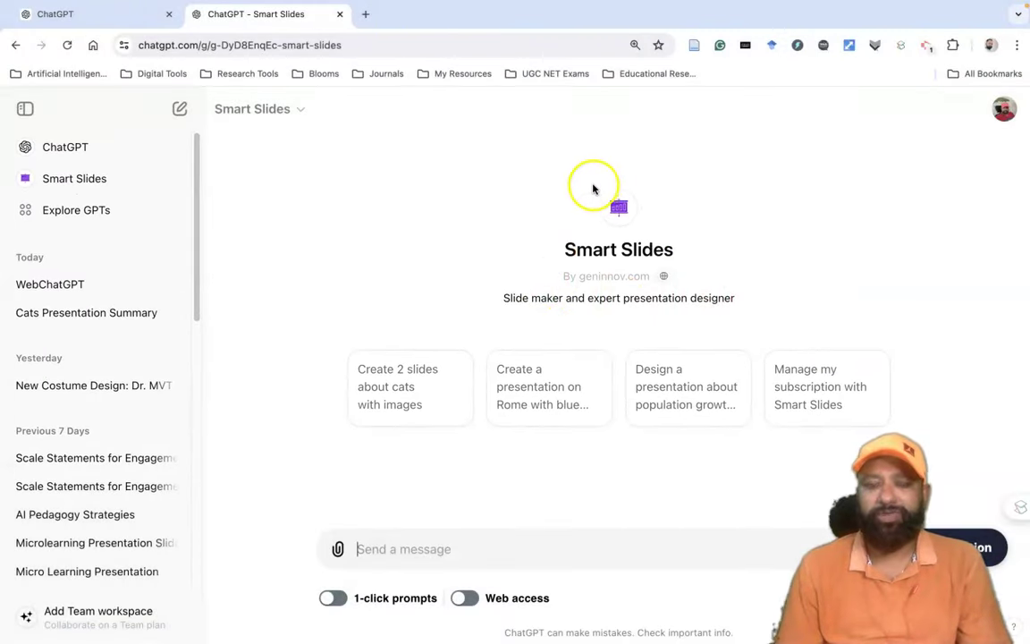
Ask Smart Slides to 'create 9 slides about augmented reality in education with images'.
click(401, 549)
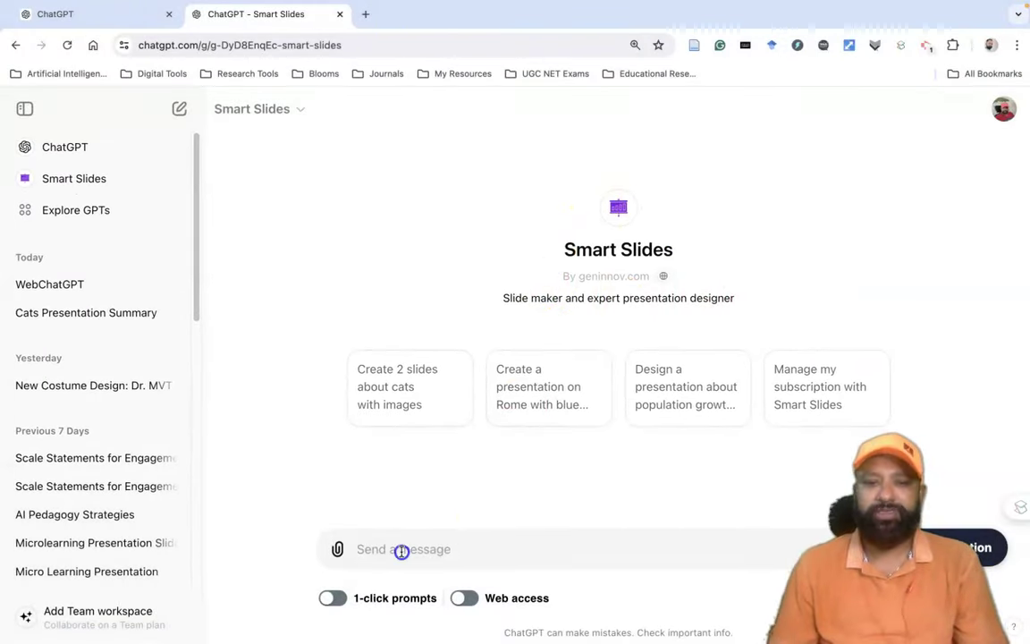
text(cre)
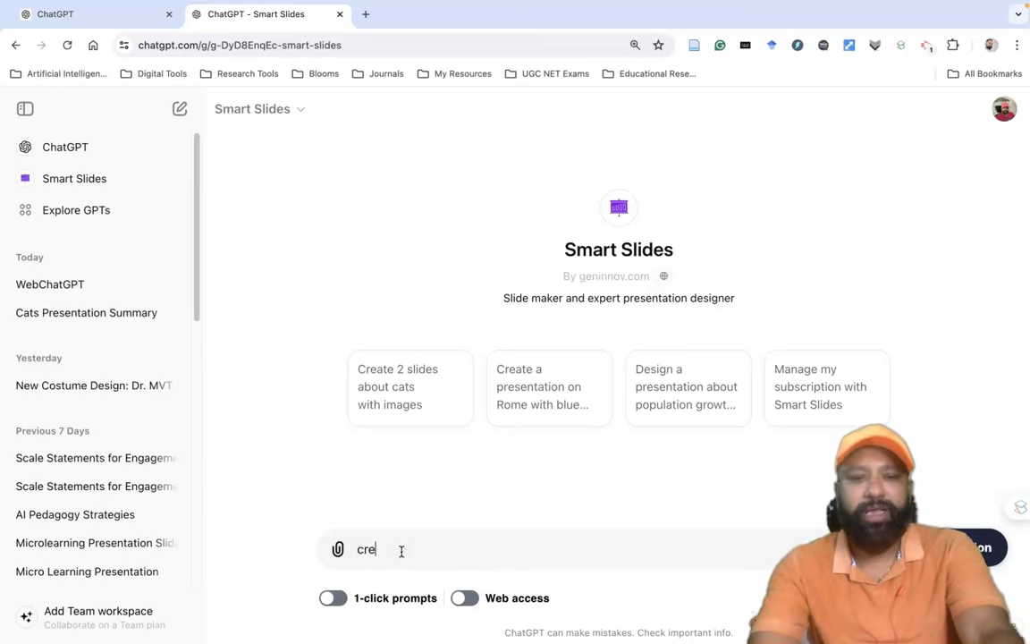
text(ate )
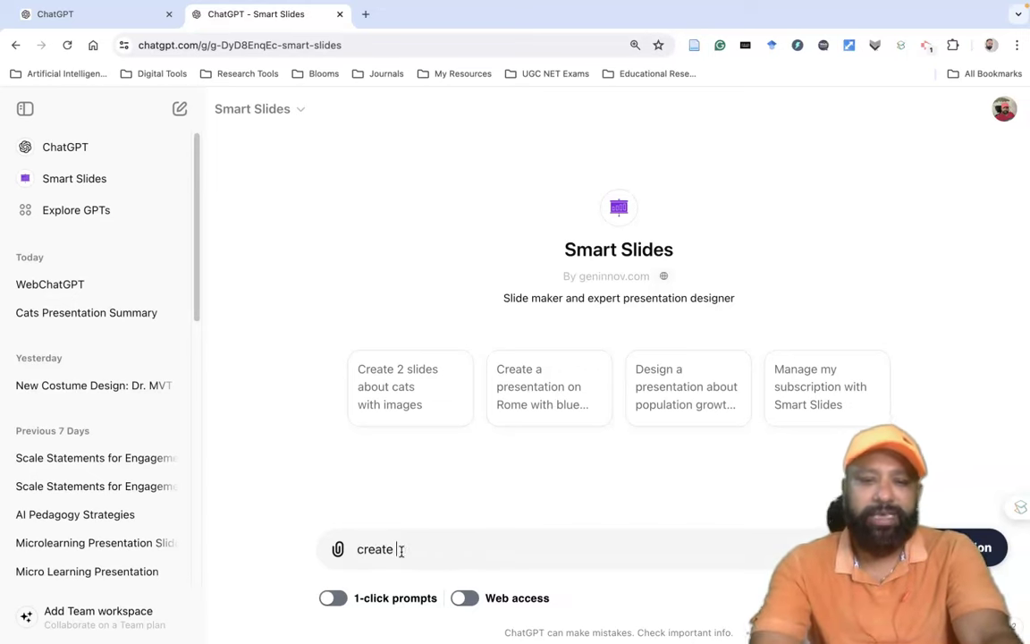
text(9 slides)
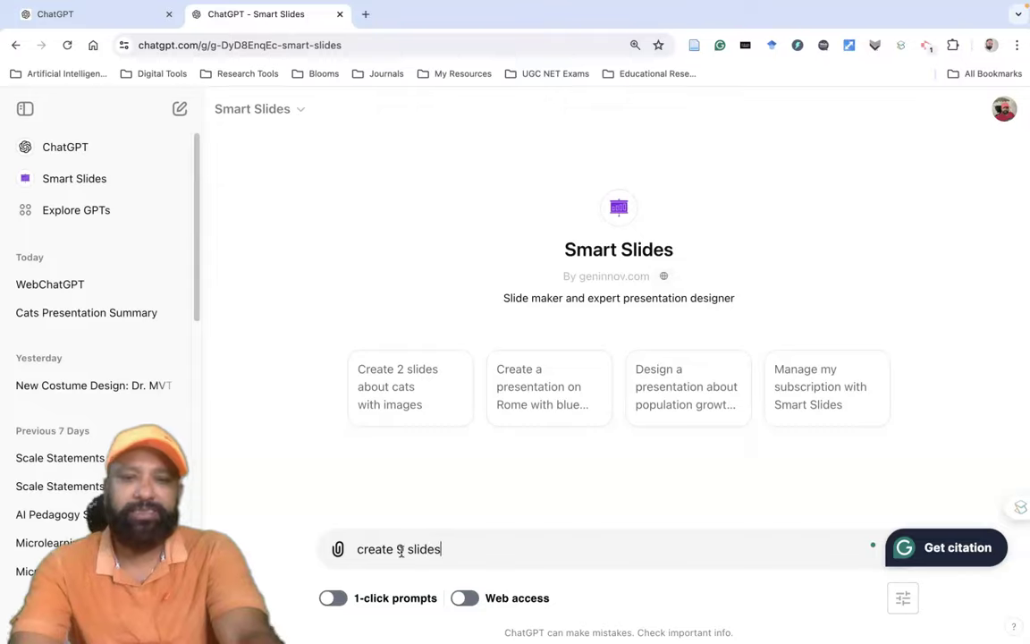
text( about augmented r)
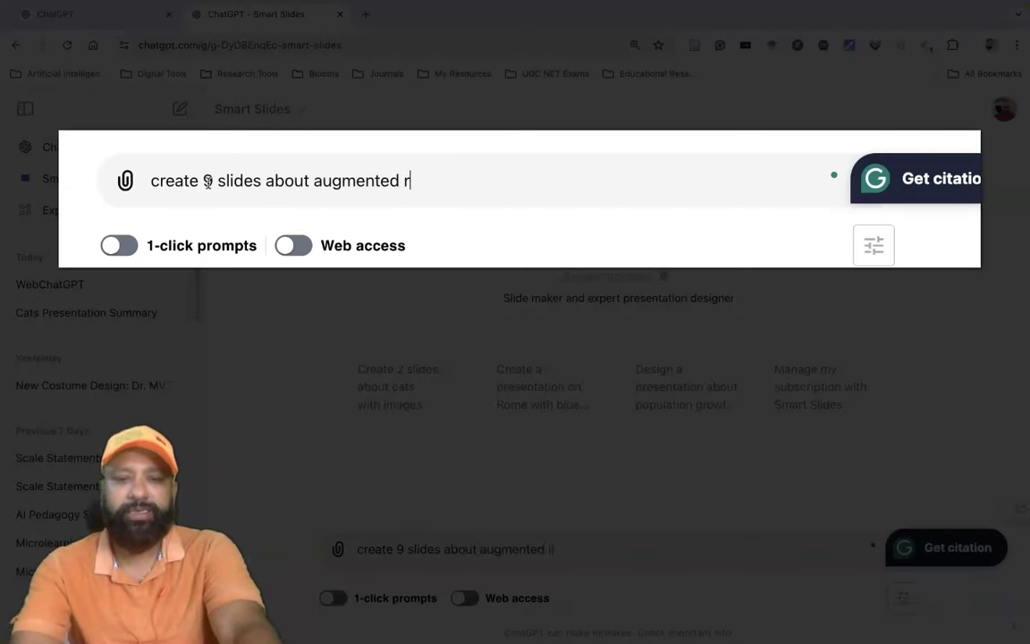
text(eality in education with i)
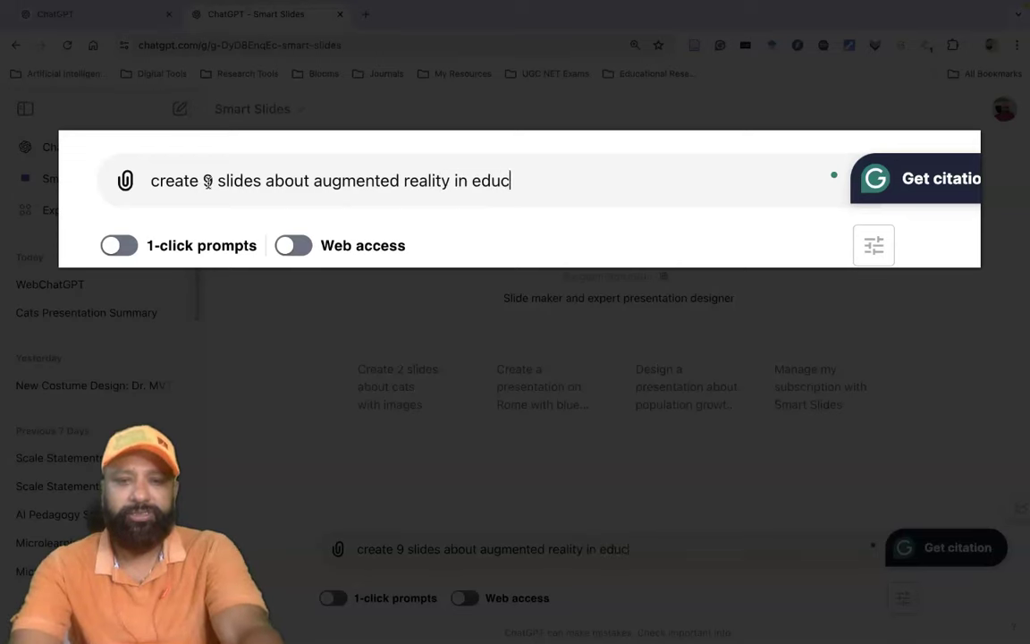
text(mages)
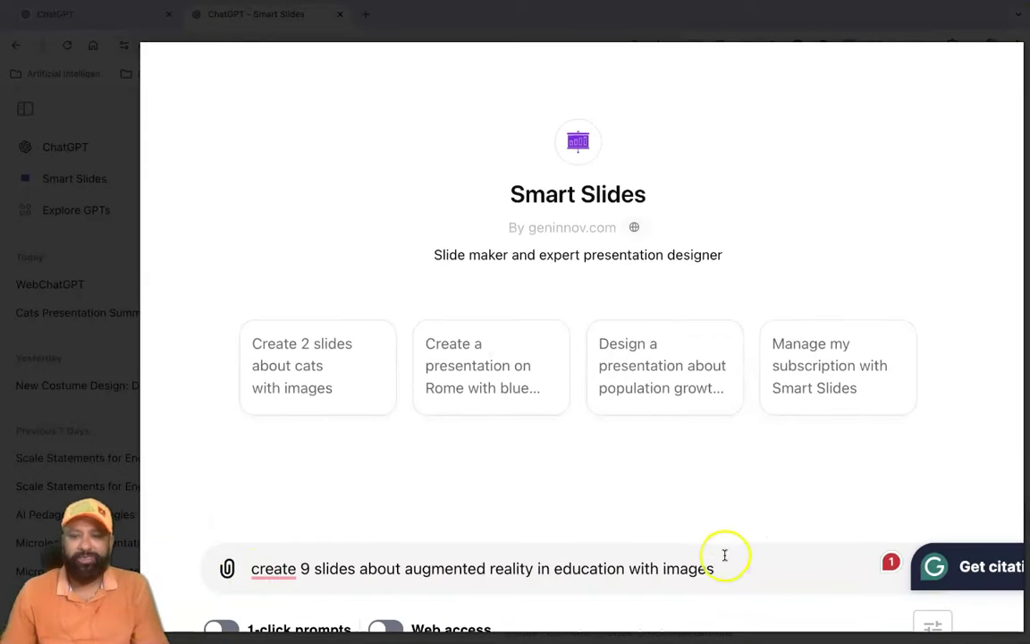
key(Return)
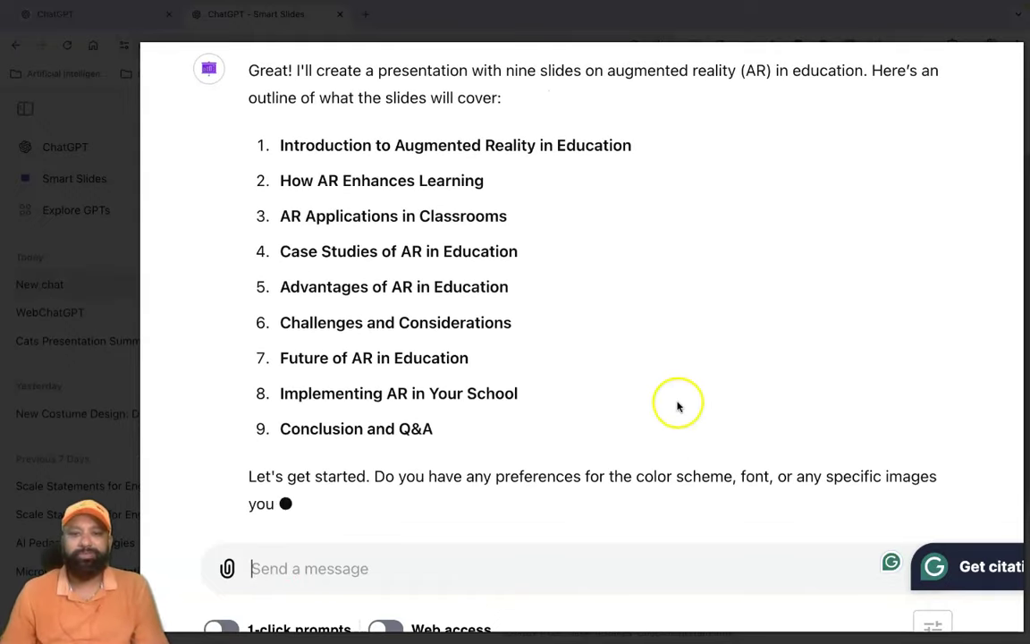
Send the follow-up 'suggest the same in smart slides ppt format'.
drag(280, 145, 433, 373)
click(306, 567)
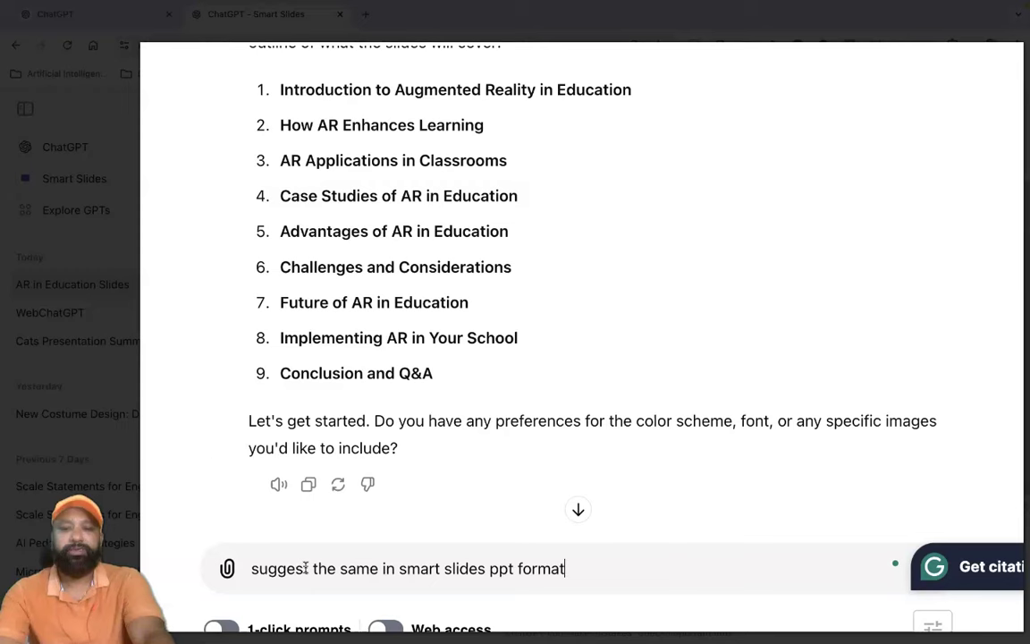
key(Return)
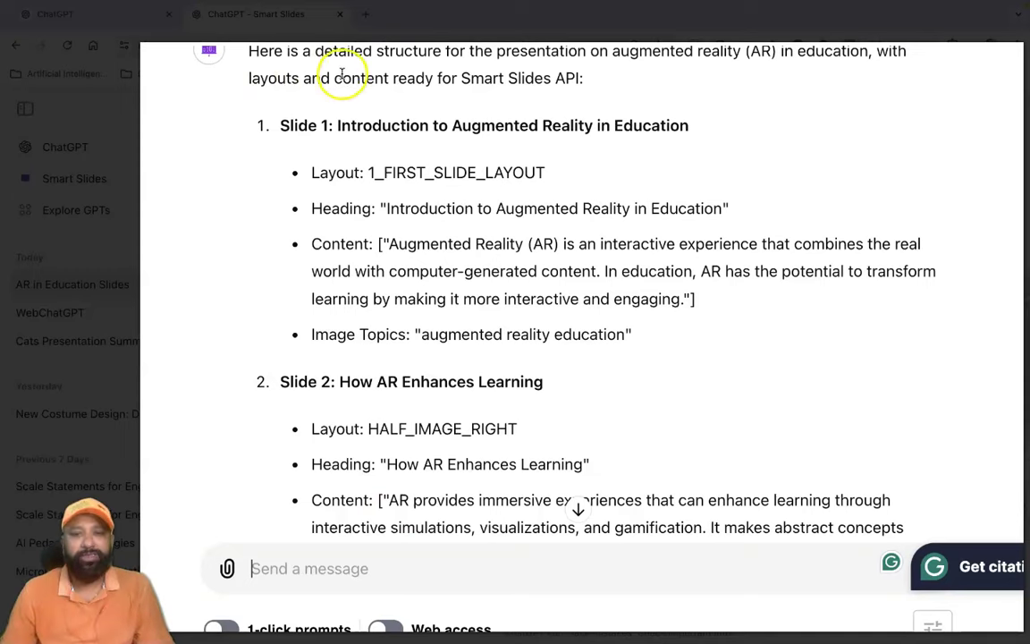
Read through the reply to the end of the JSON slide_data block, highlighting the slide-generation sentence.
scroll(362, 230, down, 5)
scroll(364, 231, down, 4)
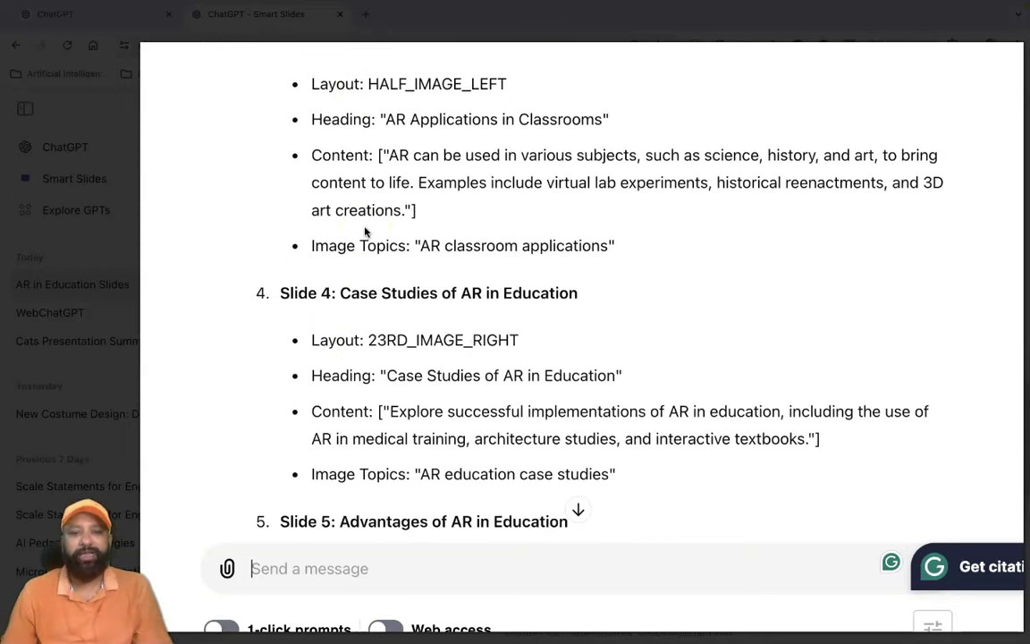
scroll(345, 253, up, 1)
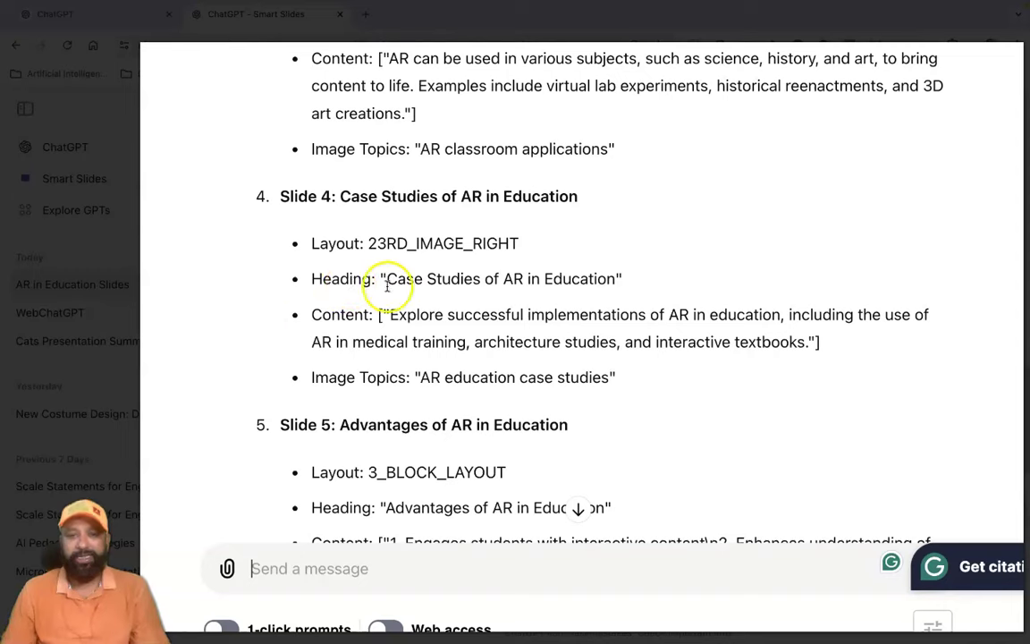
scroll(402, 344, down, 7)
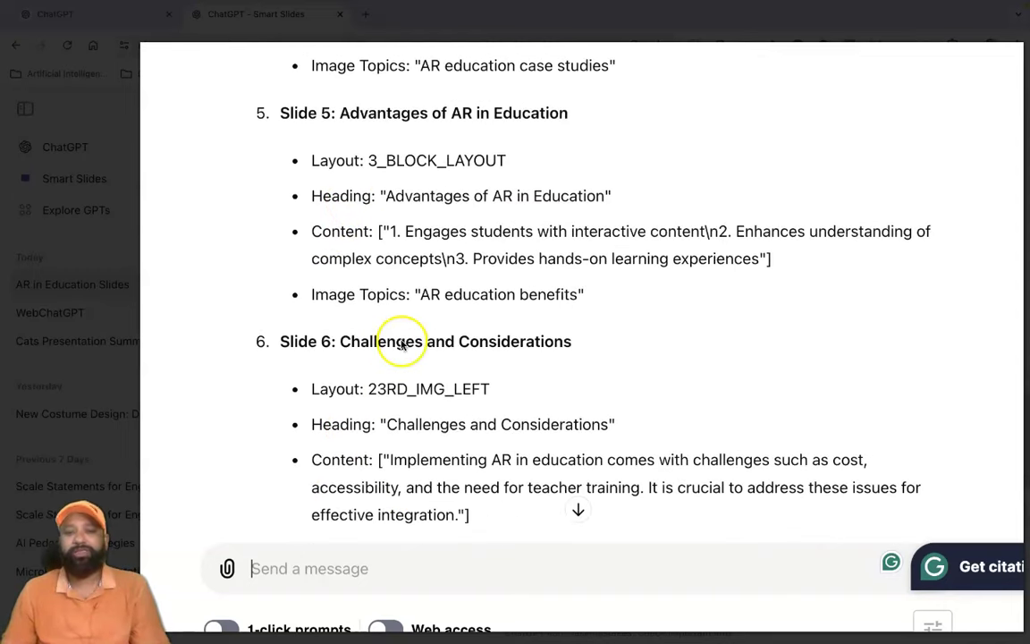
scroll(402, 345, down, 4)
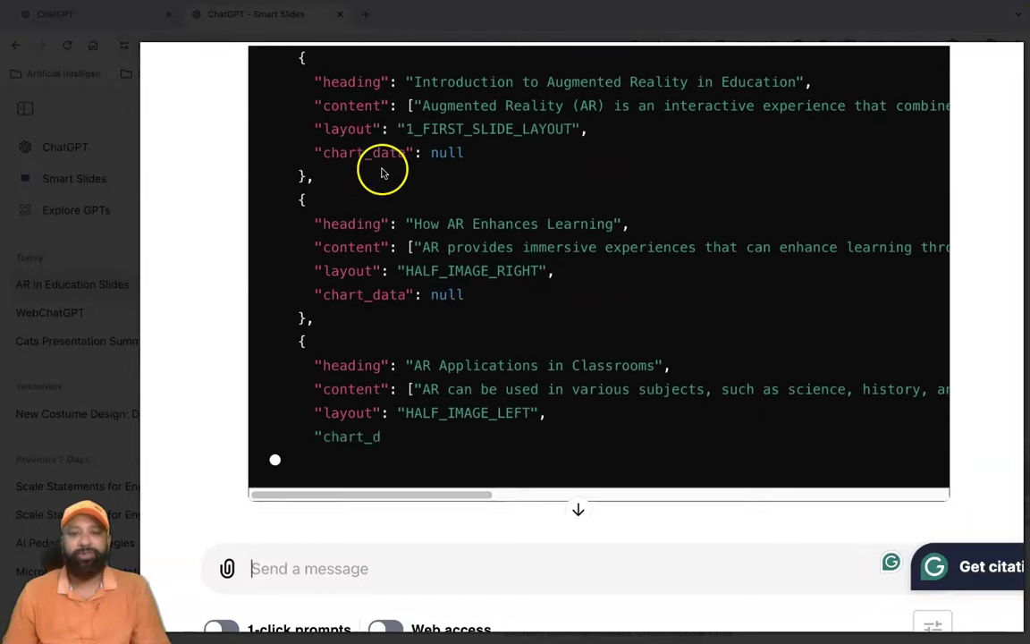
scroll(396, 168, up, 5)
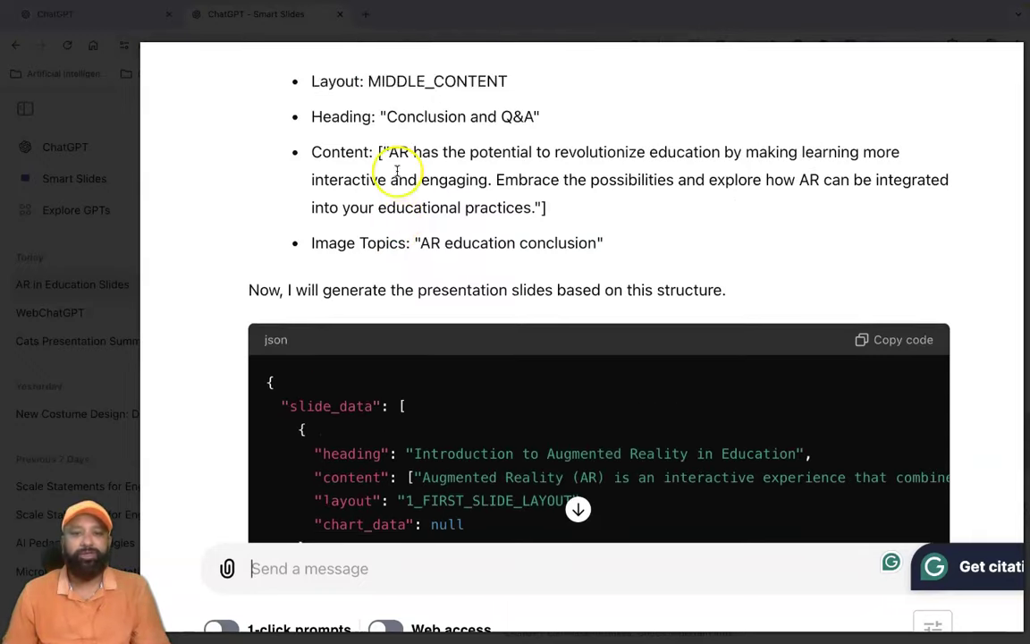
drag(247, 236, 398, 236)
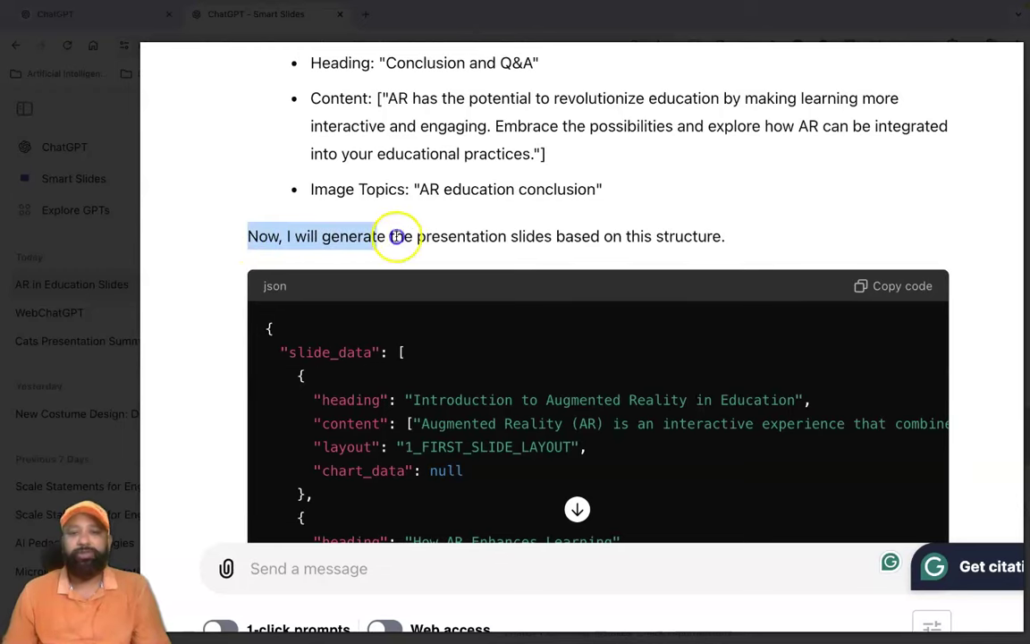
drag(671, 227, 741, 228)
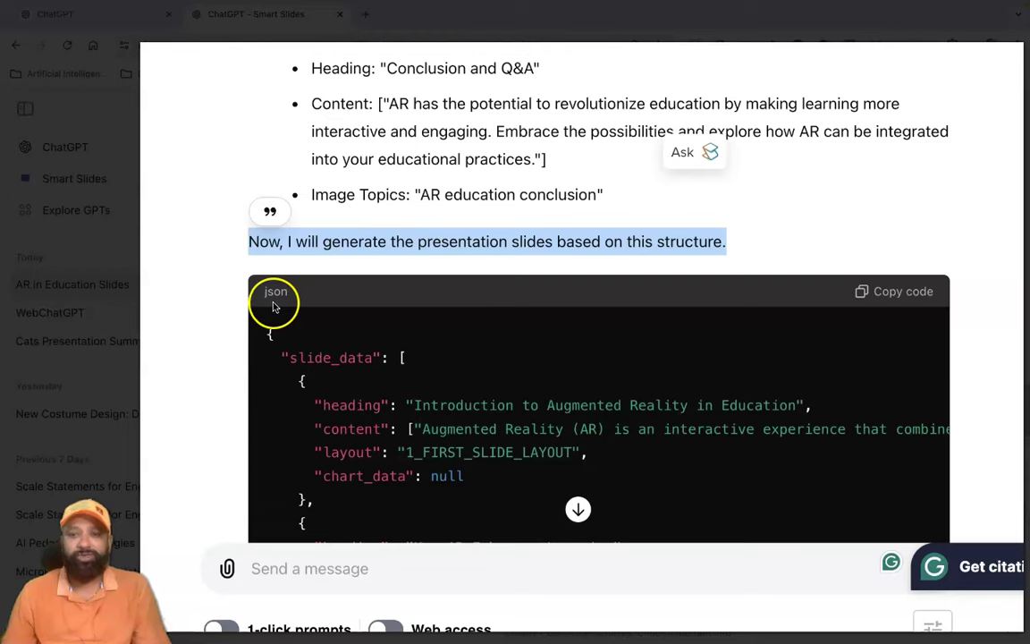
scroll(394, 286, down, 10)
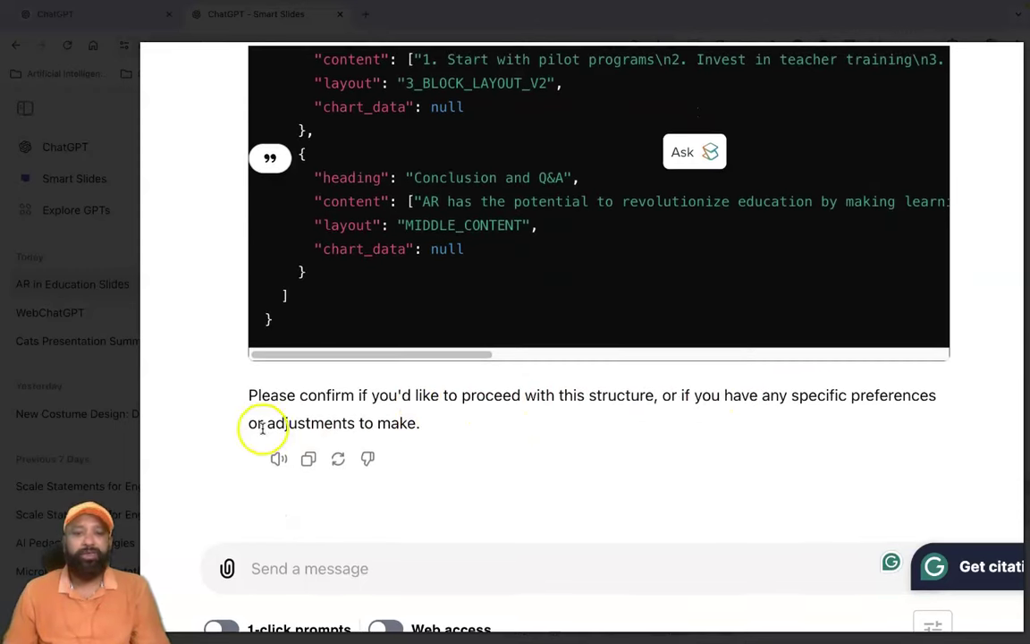
Reply 'yes. confirmed the structure. produce the ppt' to Smart Slides.
click(288, 571)
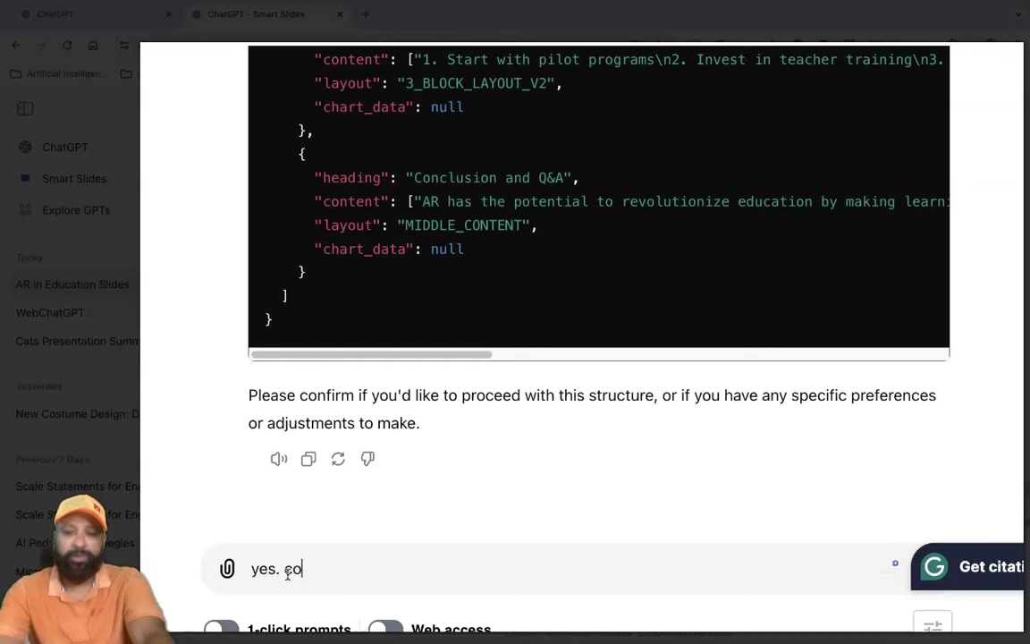
text(yes. confirmed the structure. produce the ppt)
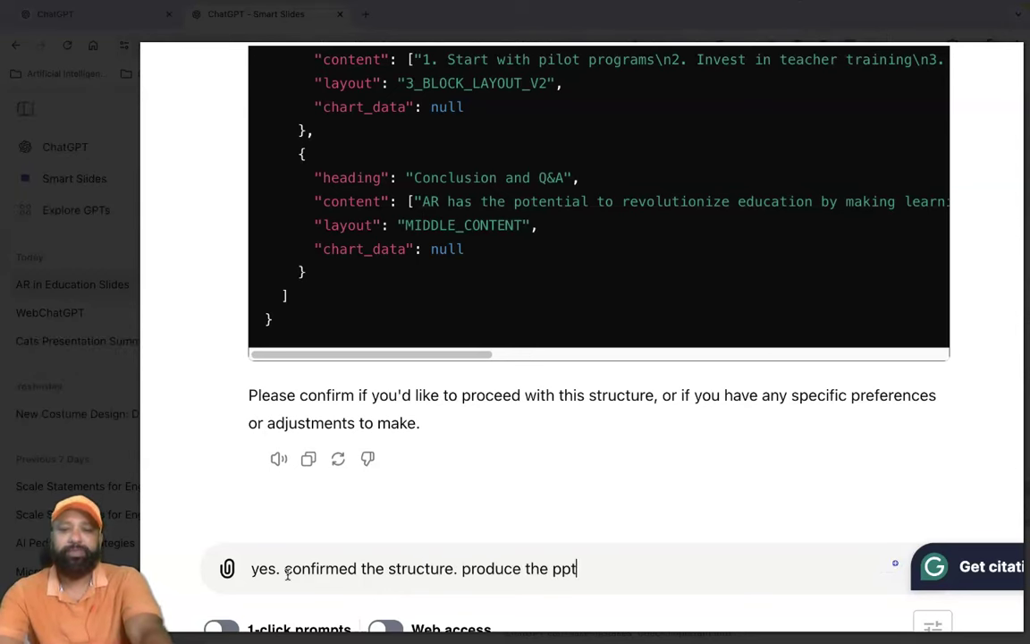
key(Return)
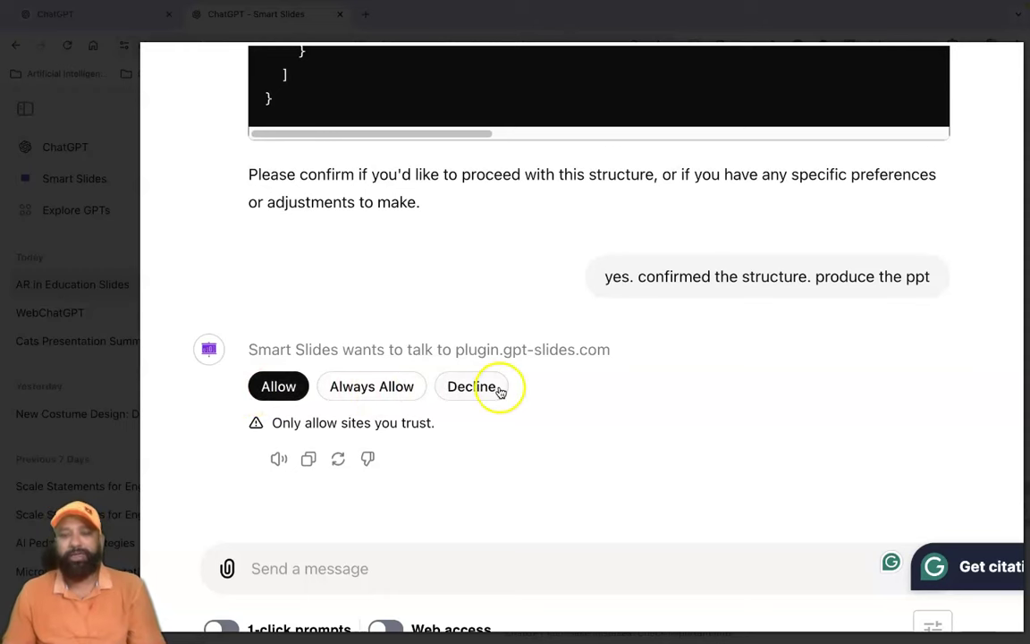
Allow Smart Slides to contact plugin.gpt-slides.com so it builds the presentation.
click(293, 388)
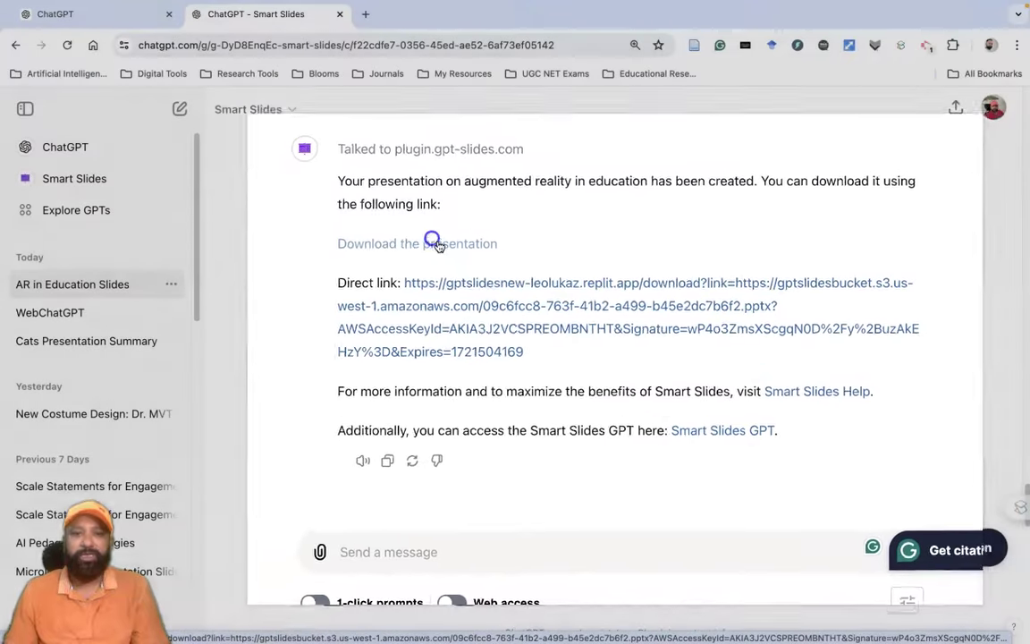
Download the 2.1 MB presentation .pptx and show it in its folder.
click(370, 201)
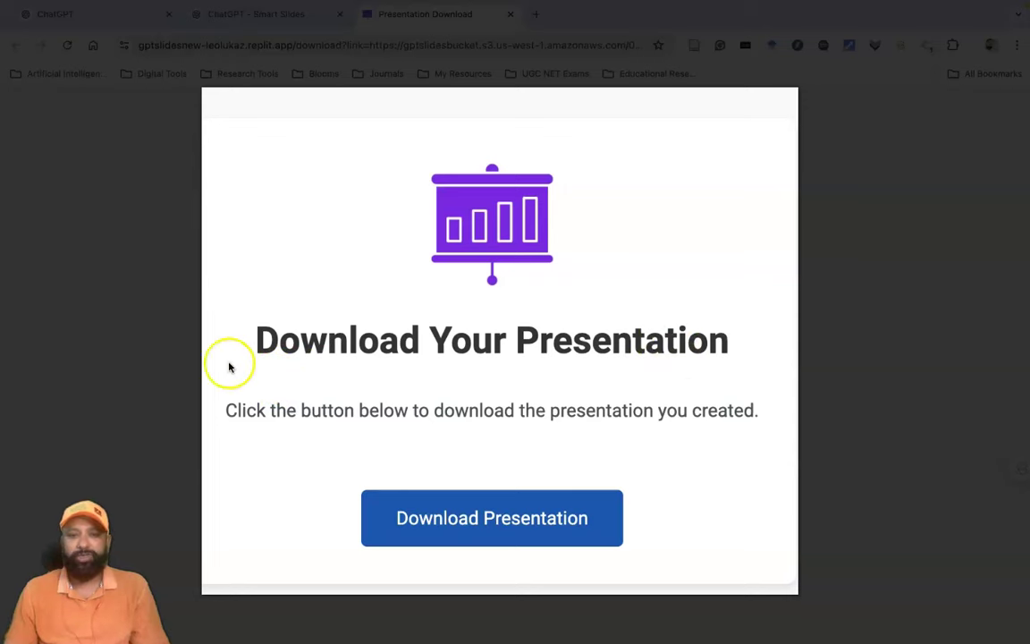
click(486, 532)
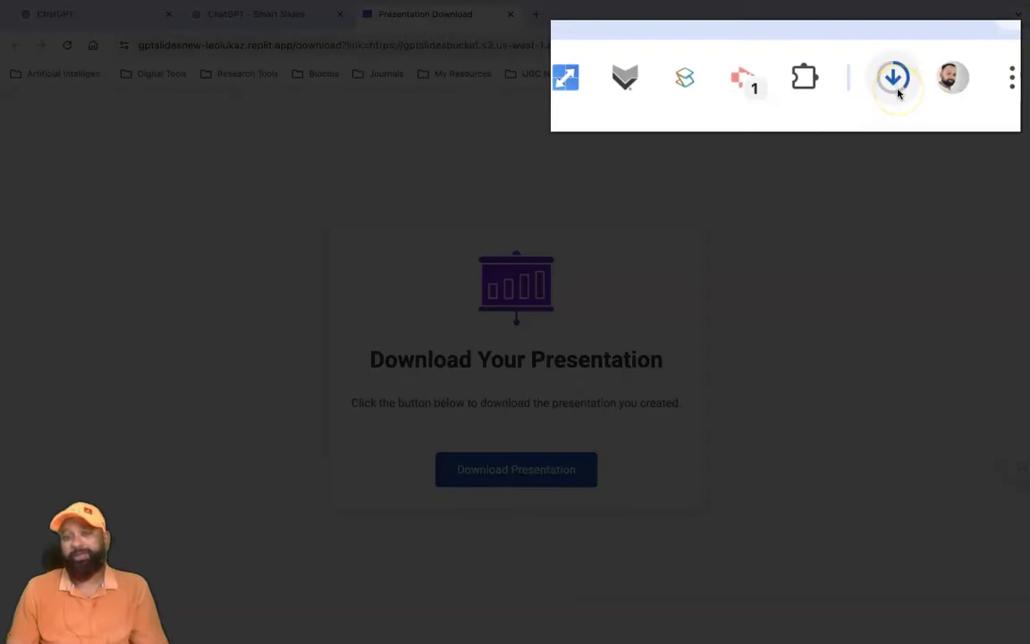
click(892, 91)
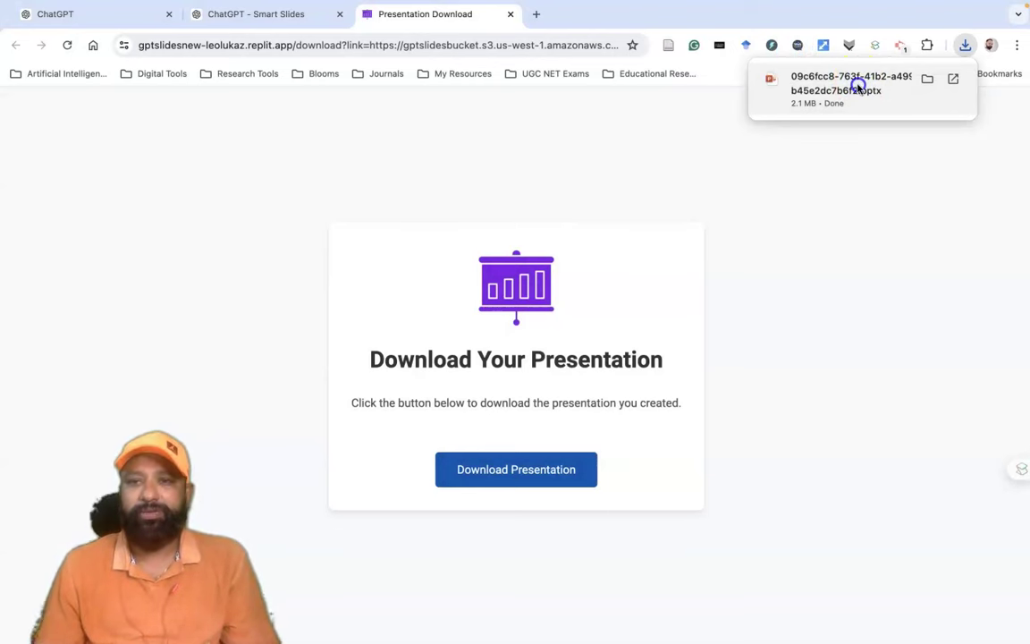
click(929, 81)
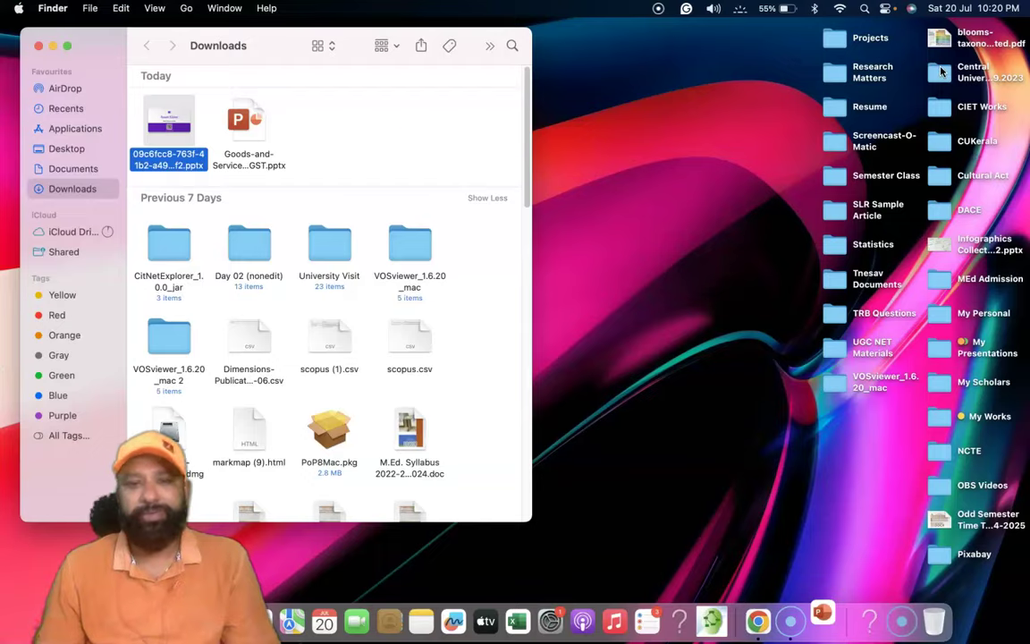
Open the downloaded .pptx from the Downloads folder in PowerPoint.
click(197, 142)
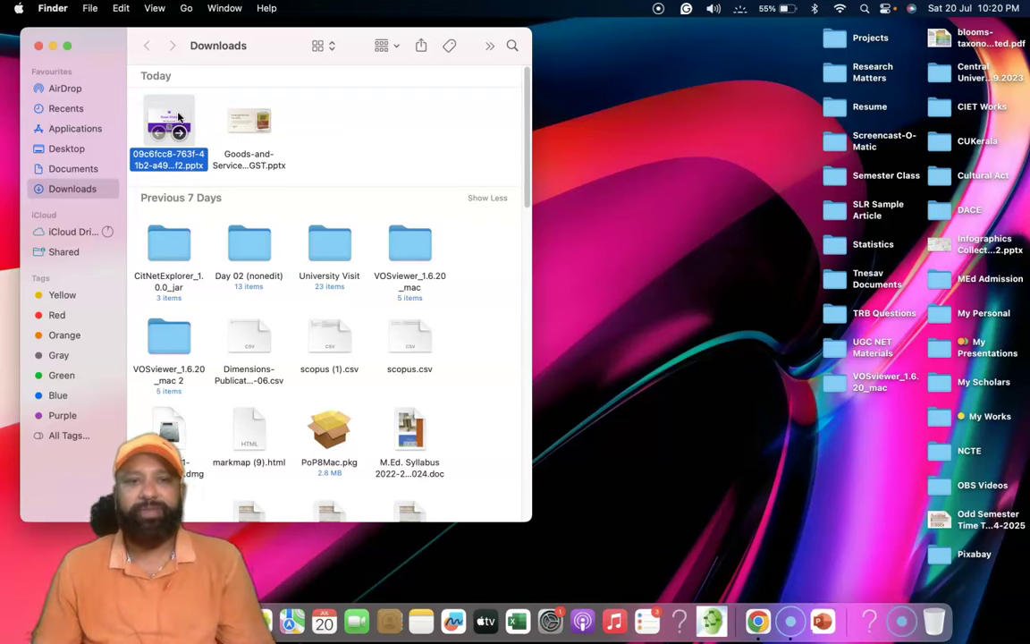
double_click(178, 116)
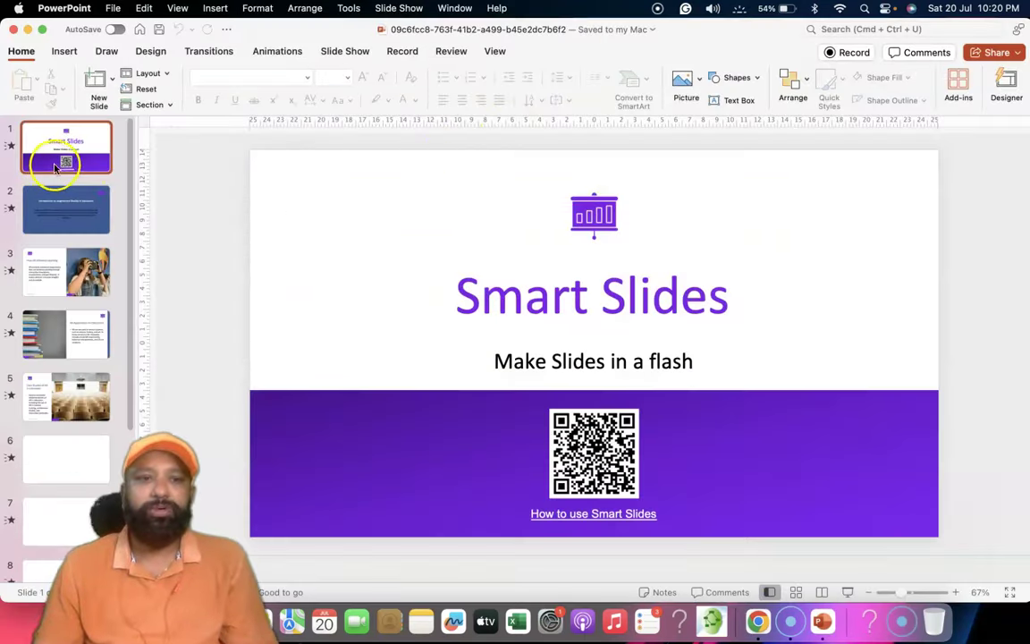
Browse the slides from the introduction through to Conclusion and Q&A.
click(50, 226)
key(Down)
key(Down)
key(Down)
key(Down)
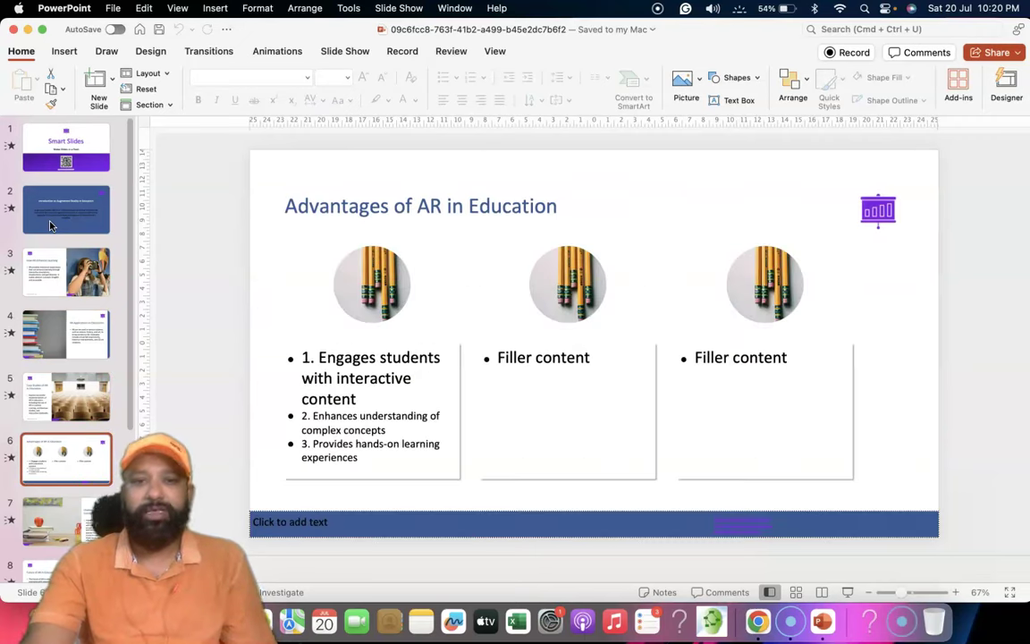
key(Down)
key(Down)
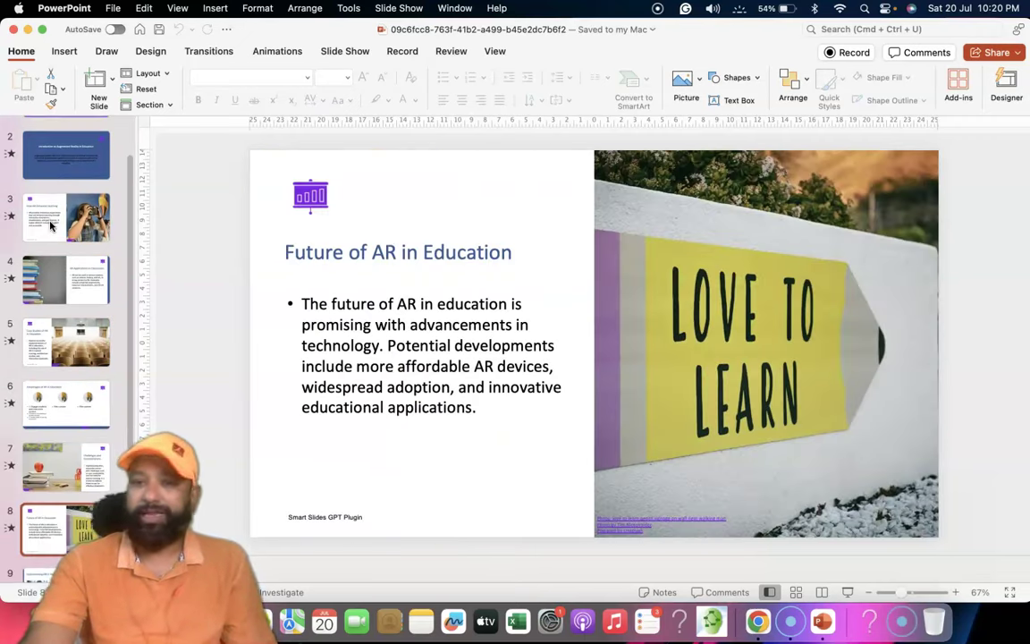
key(Down)
key(Down)
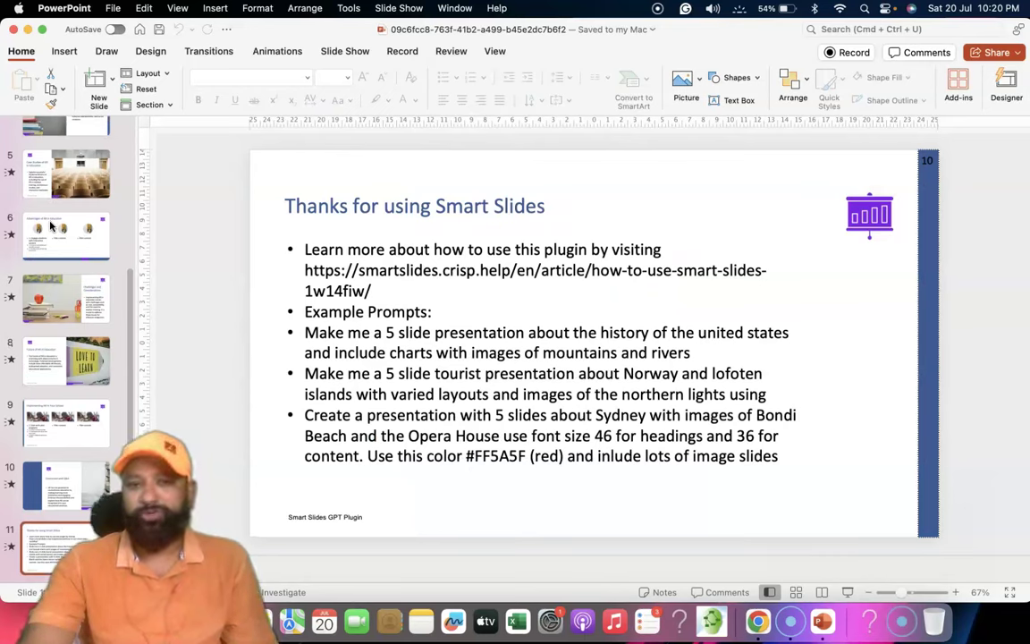
click(320, 251)
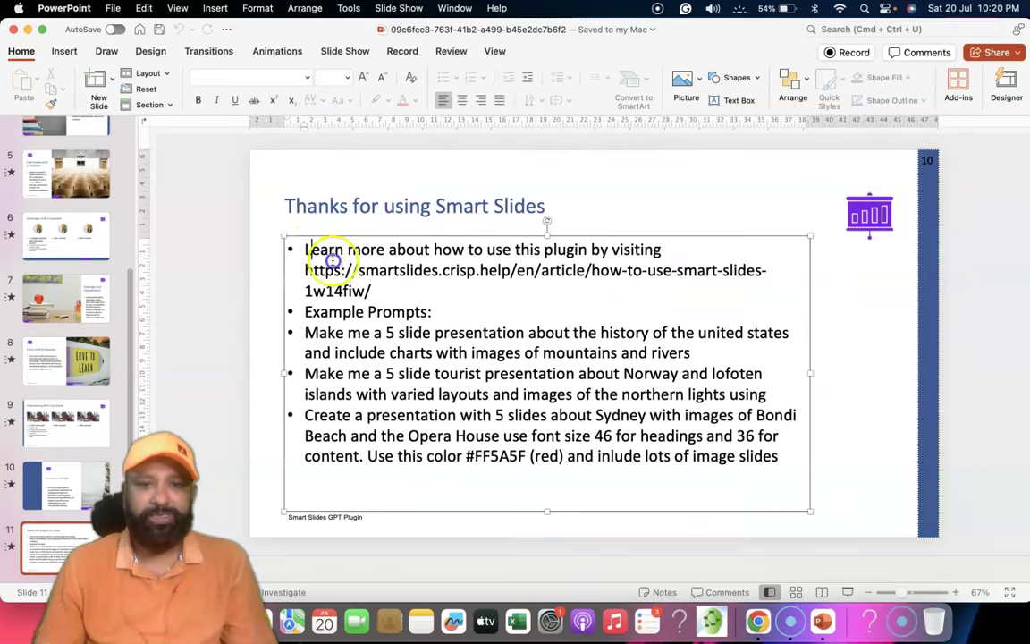
drag(331, 258, 407, 294)
Return to slide 1, the Smart Slides title, and bring up the slideshow options.
click(60, 230)
scroll(60, 231, up, 5)
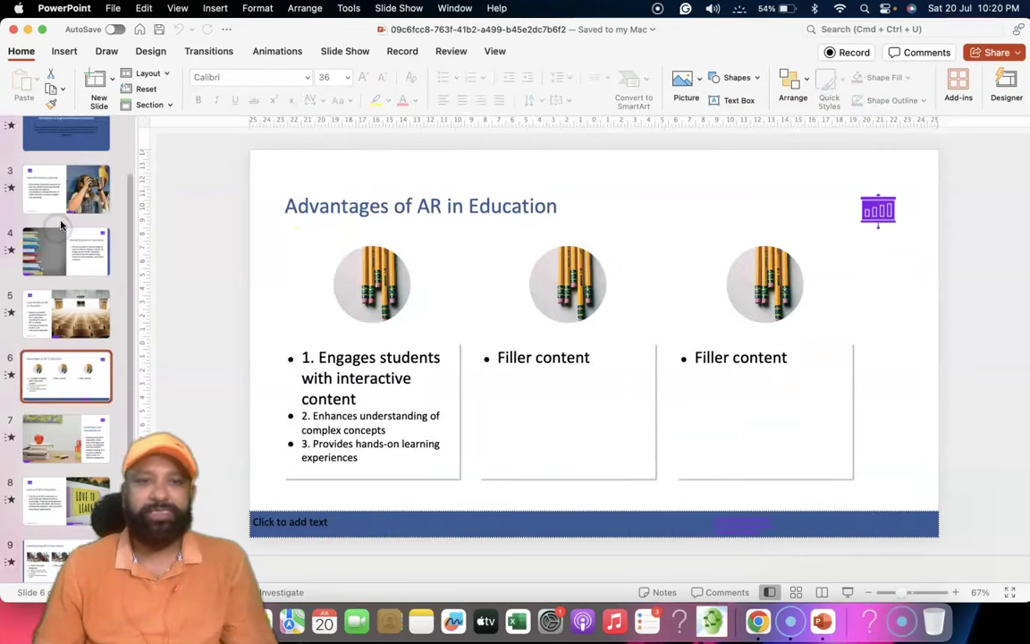
click(65, 148)
click(346, 51)
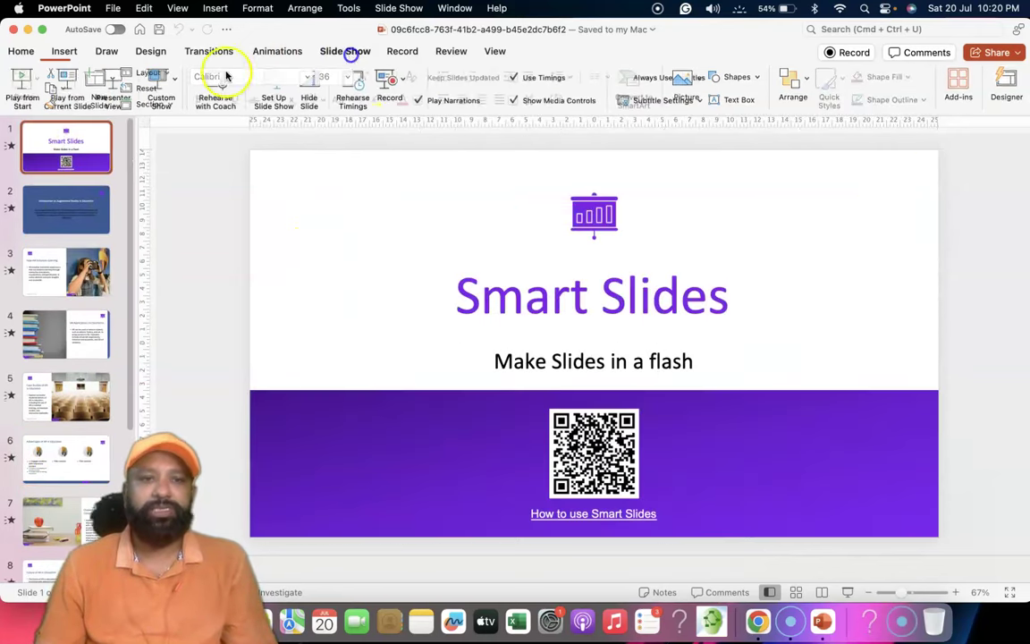
Run the deck full screen from slide 1 and advance to the Challenges and Considerations slide.
click(71, 85)
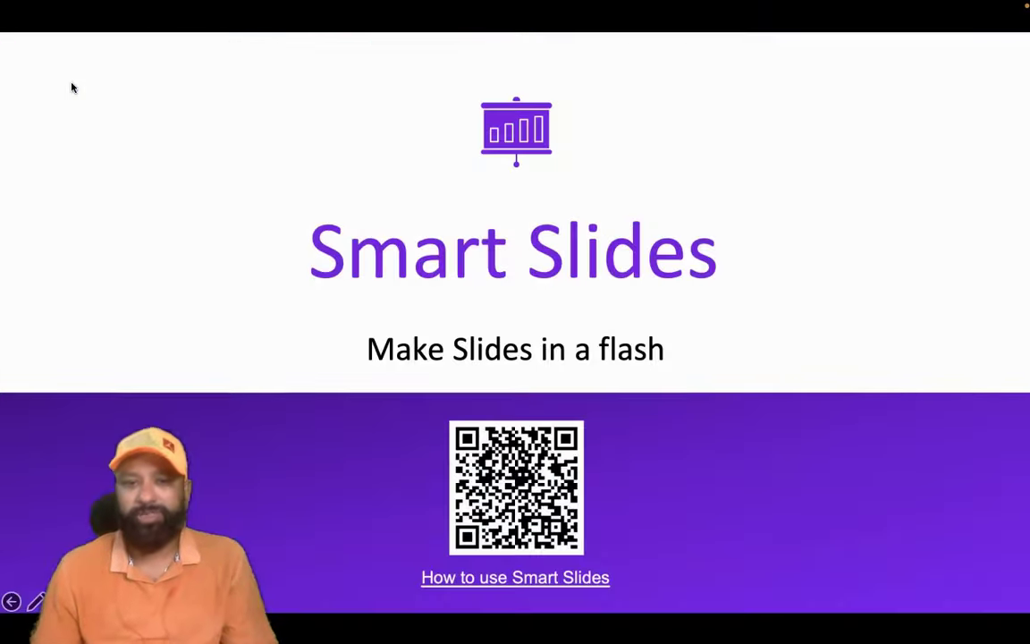
key(Right)
key(Right)
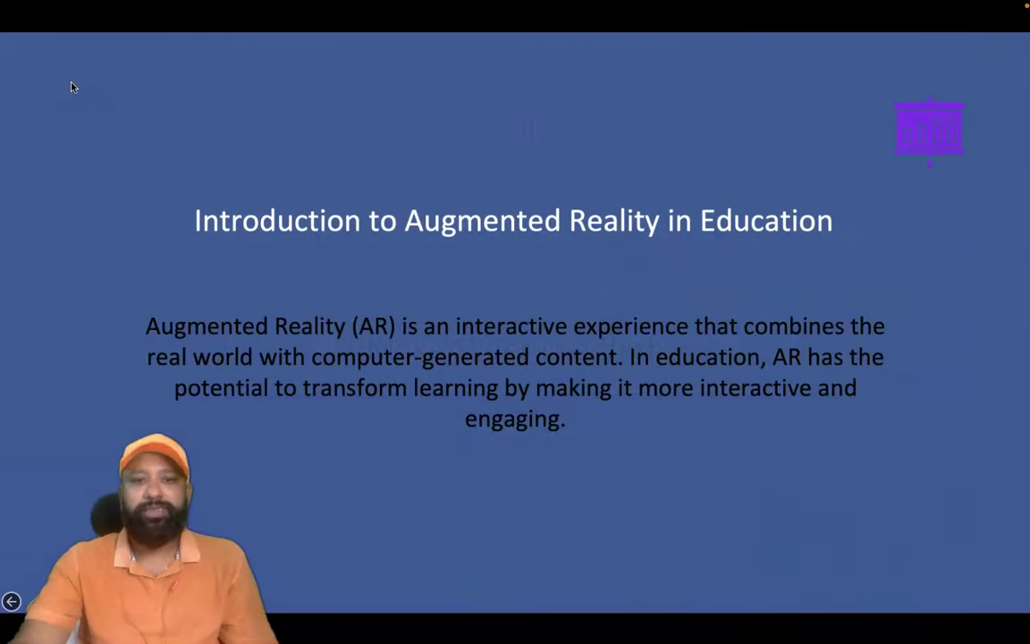
key(Right)
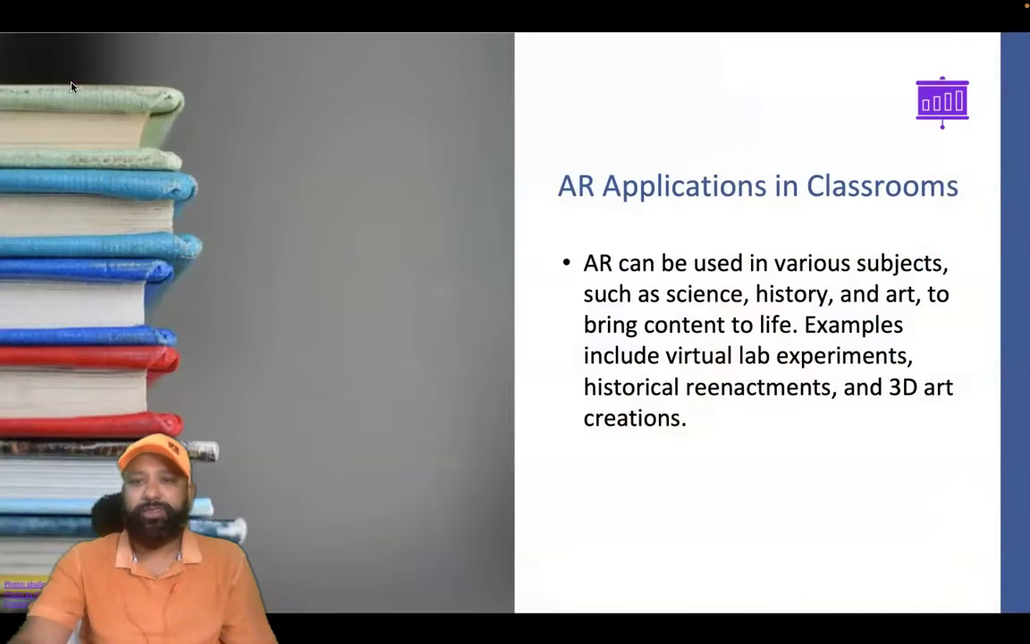
key(Right)
key(Right)
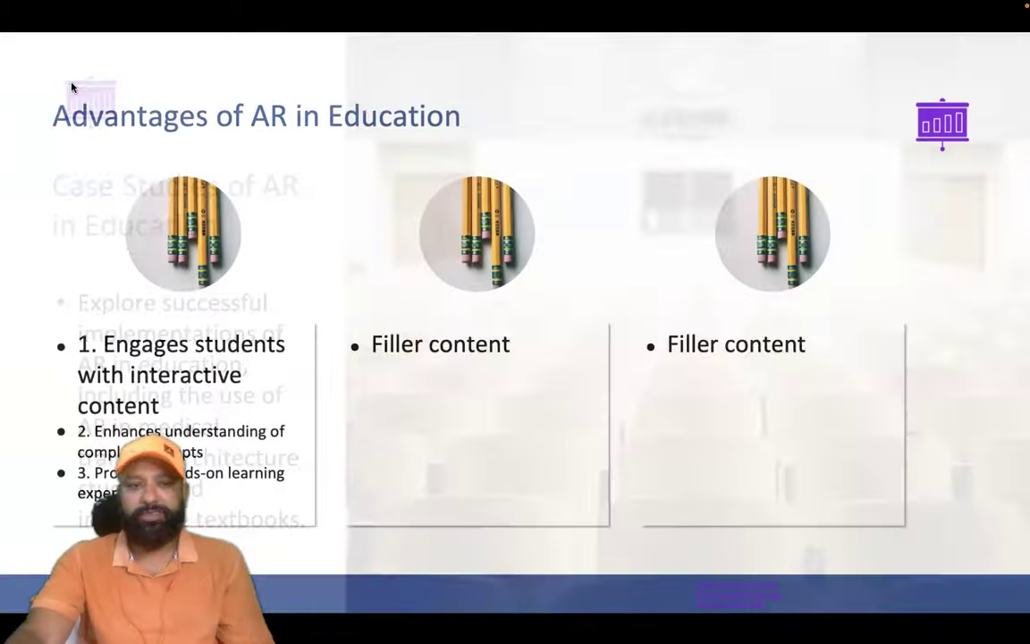
key(Right)
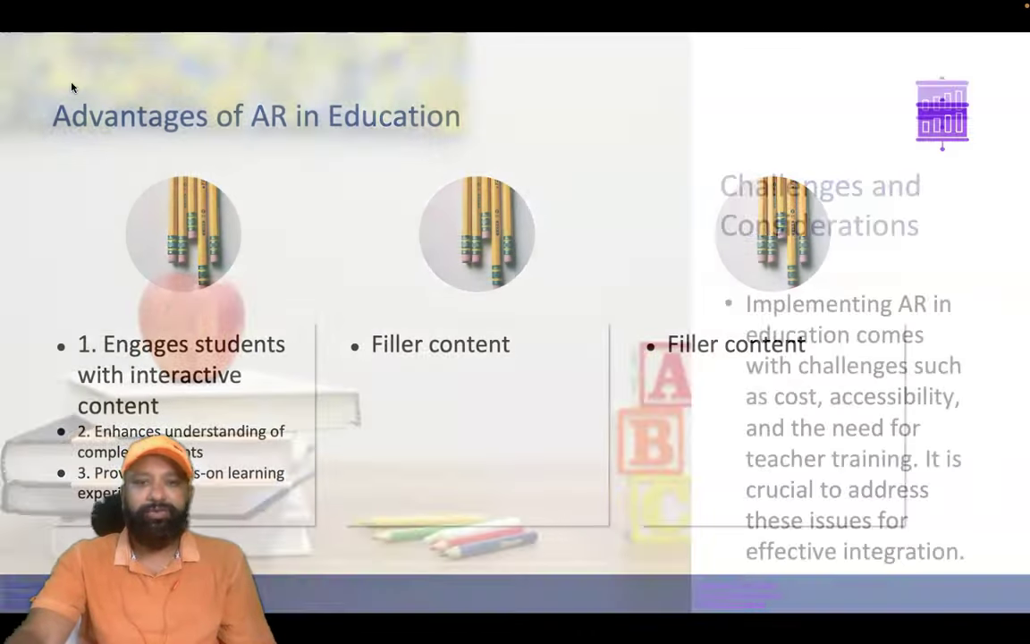
key(Right)
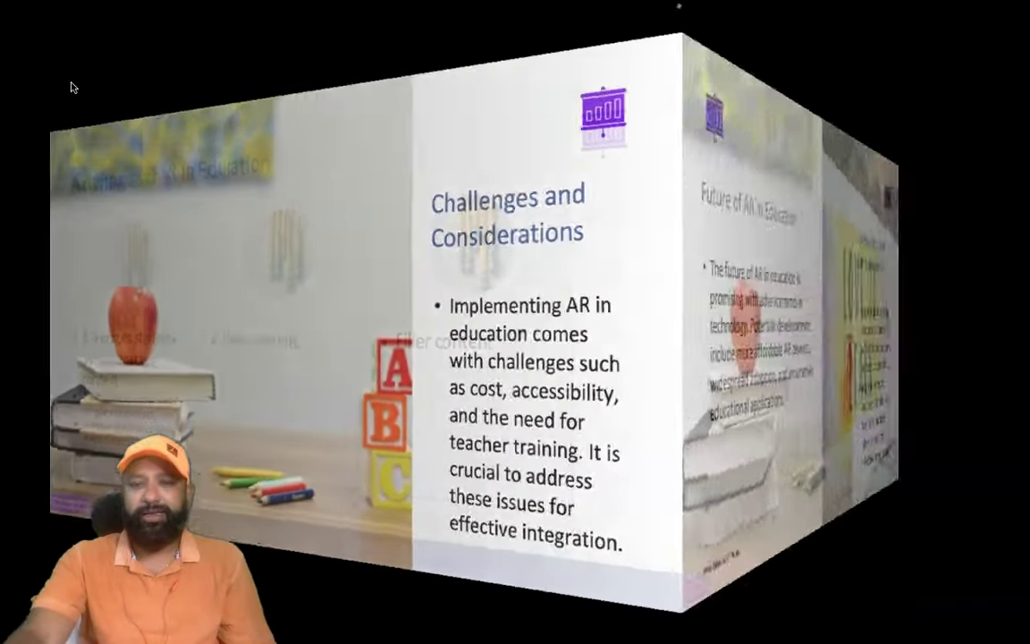
key(Right)
key(Right)
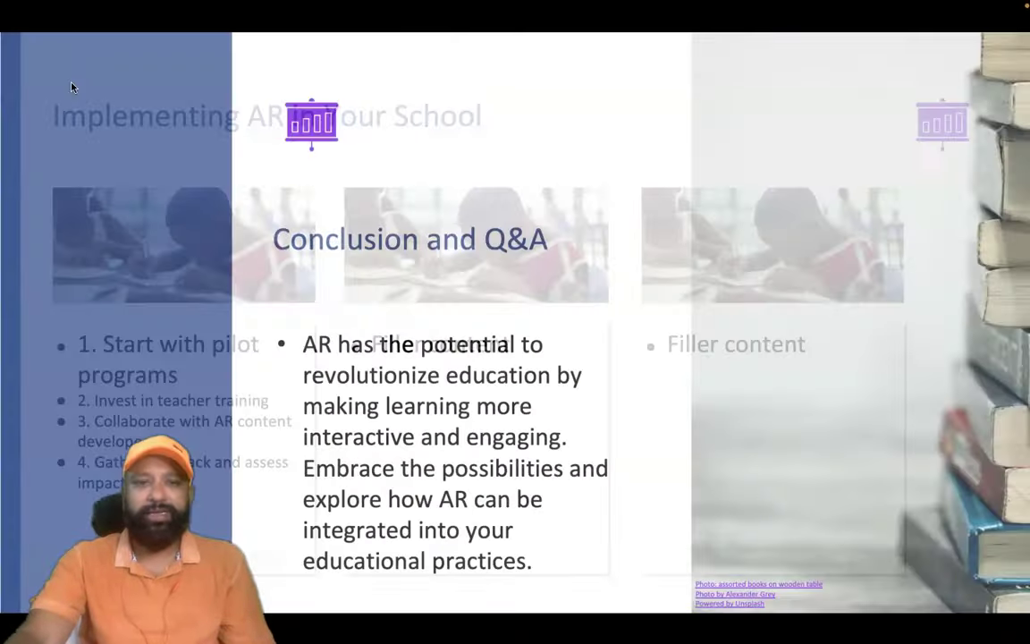